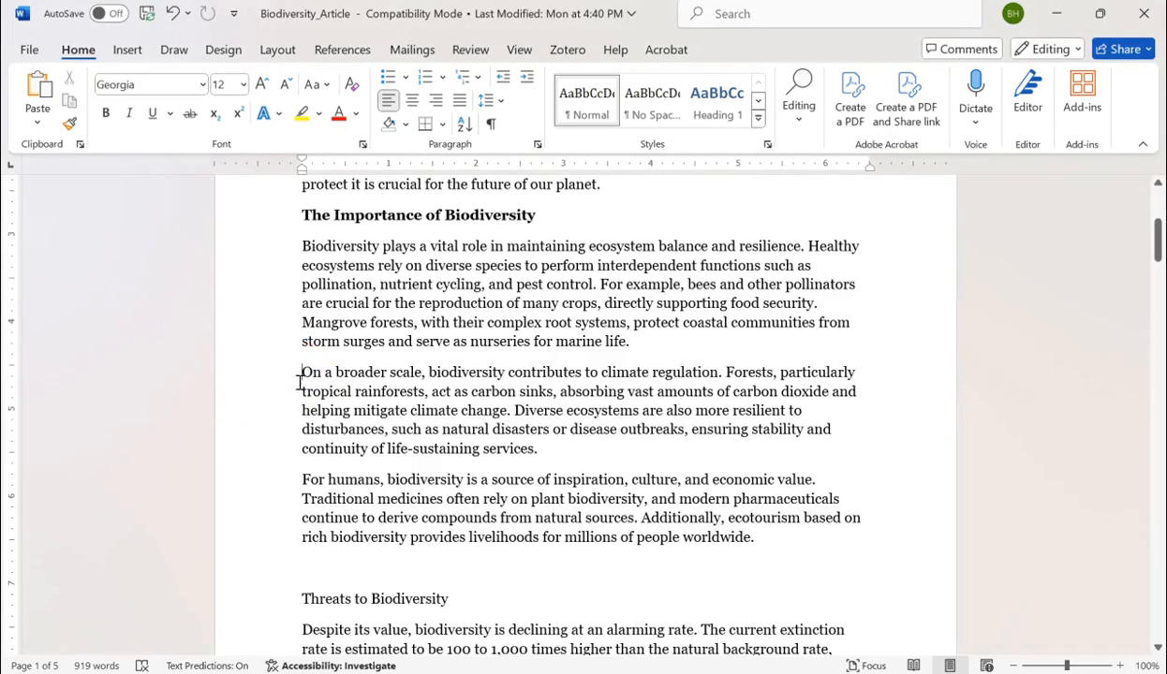
- Insert the picture Biodiversity-768x384 from this device before the paragraph starting "On a broader scale"
{"action": "left_click", "coordinate": [129, 58]}
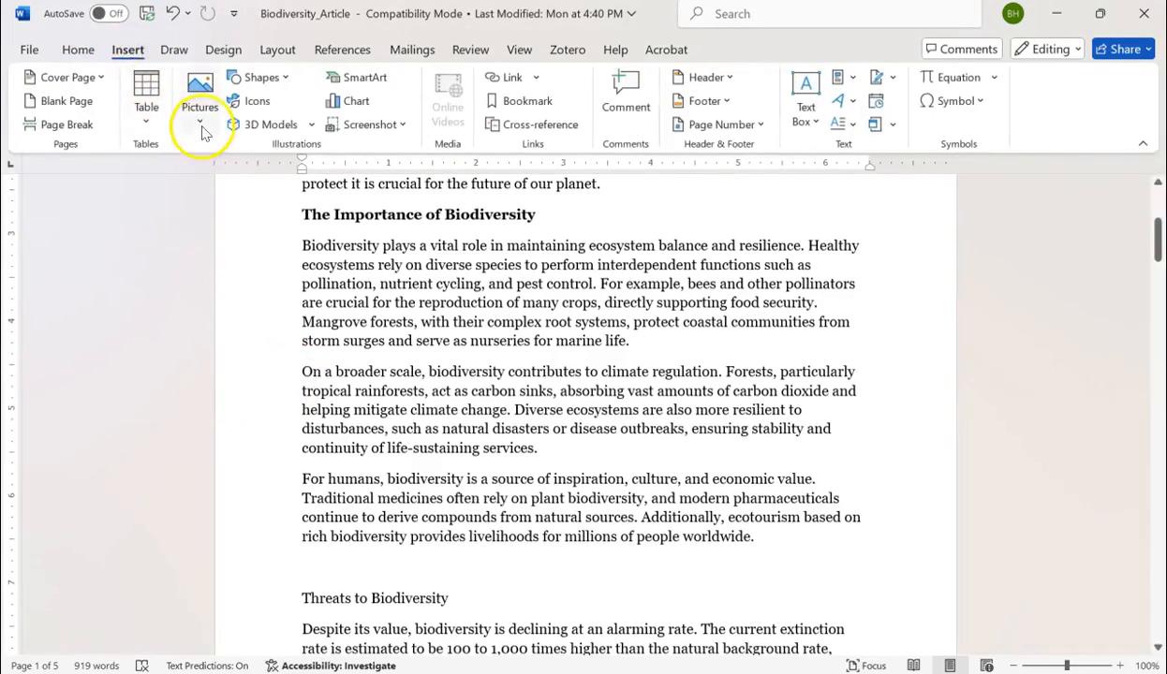
{"action": "left_click", "coordinate": [200, 125]}
{"action": "left_click", "coordinate": [256, 185]}
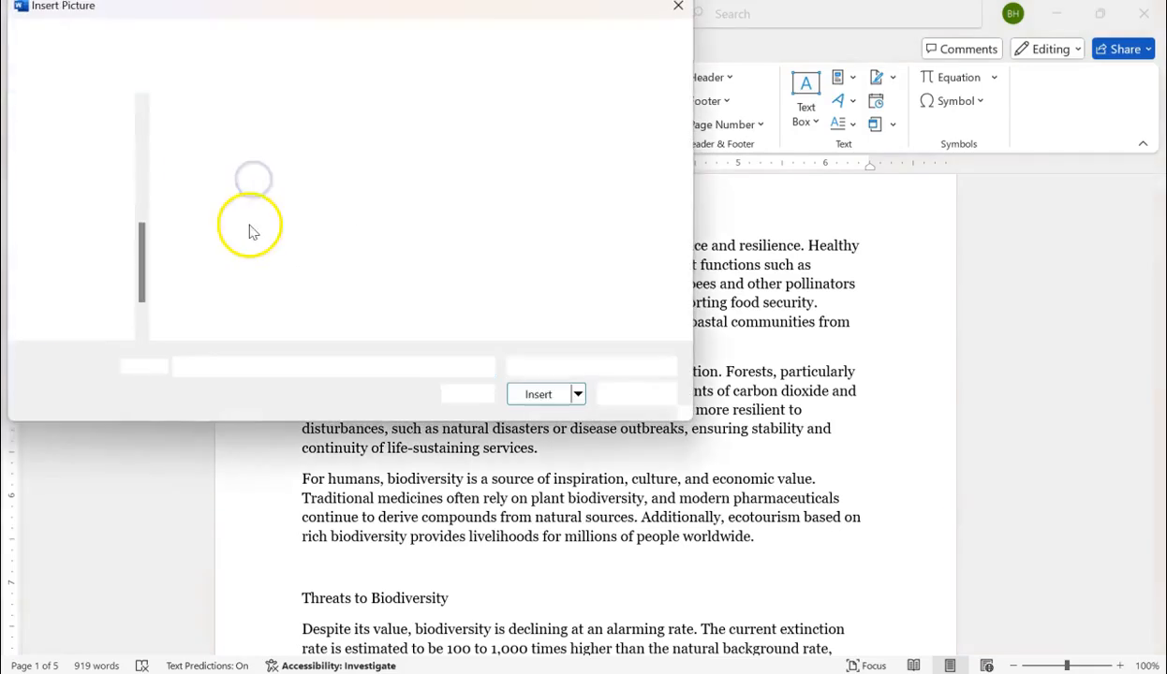
{"action": "left_click", "coordinate": [206, 157]}
{"action": "left_click", "coordinate": [544, 402]}
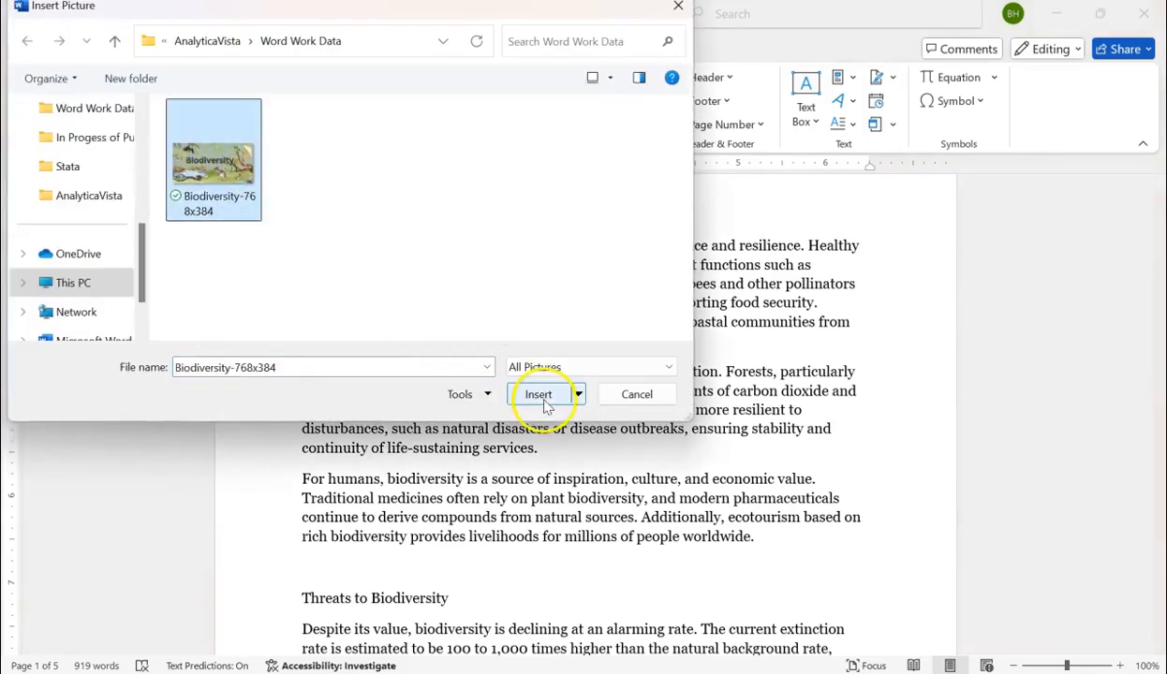
{"action": "left_click", "coordinate": [543, 400]}
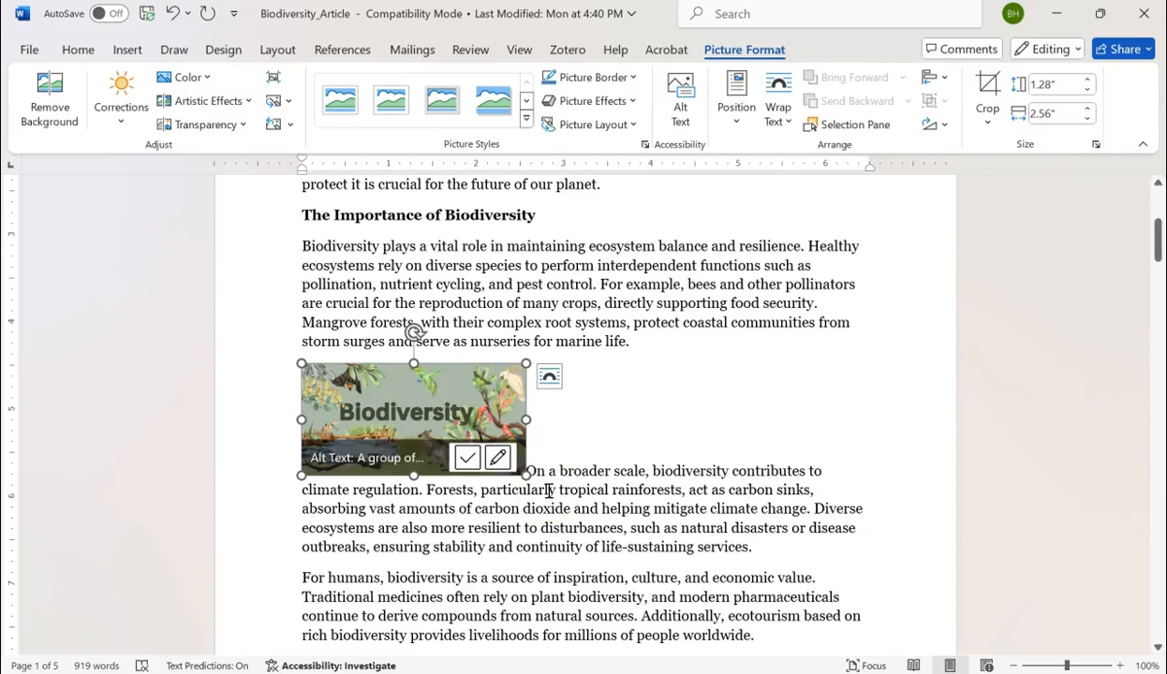
{"action": "left_click_drag", "start_coordinate": [561, 477], "coordinate": [763, 557]}
{"action": "left_click", "coordinate": [685, 545]}
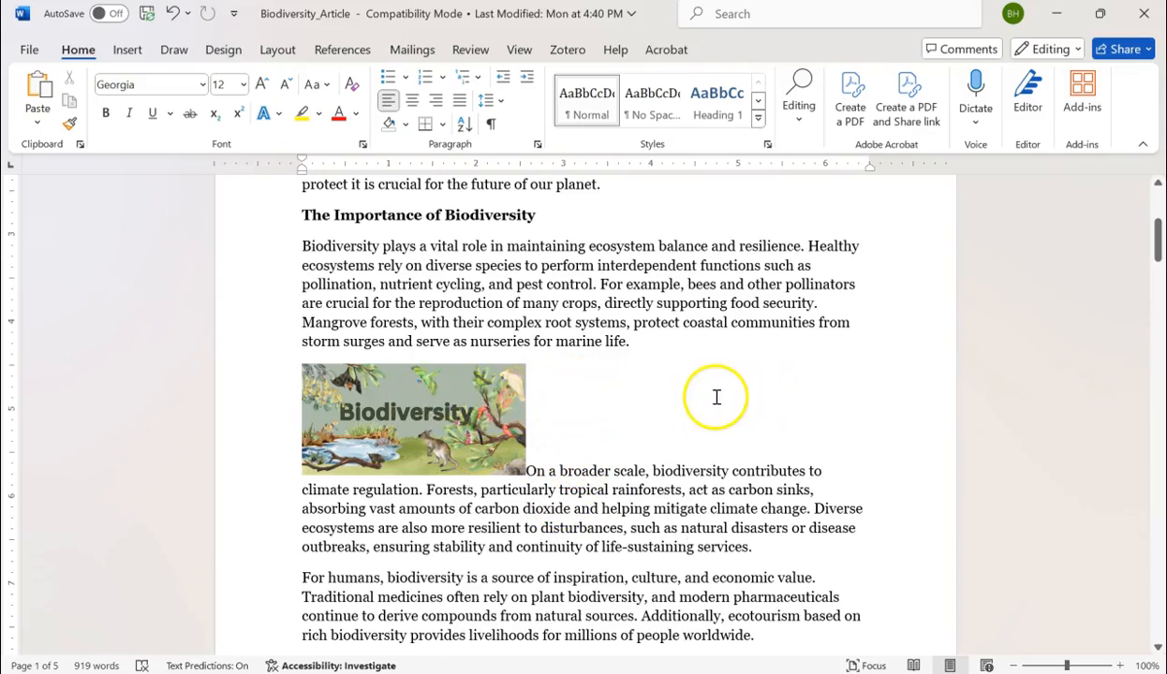
- Set the text wrapping of the Biodiversity picture to Tight
{"action": "left_click", "coordinate": [456, 412]}
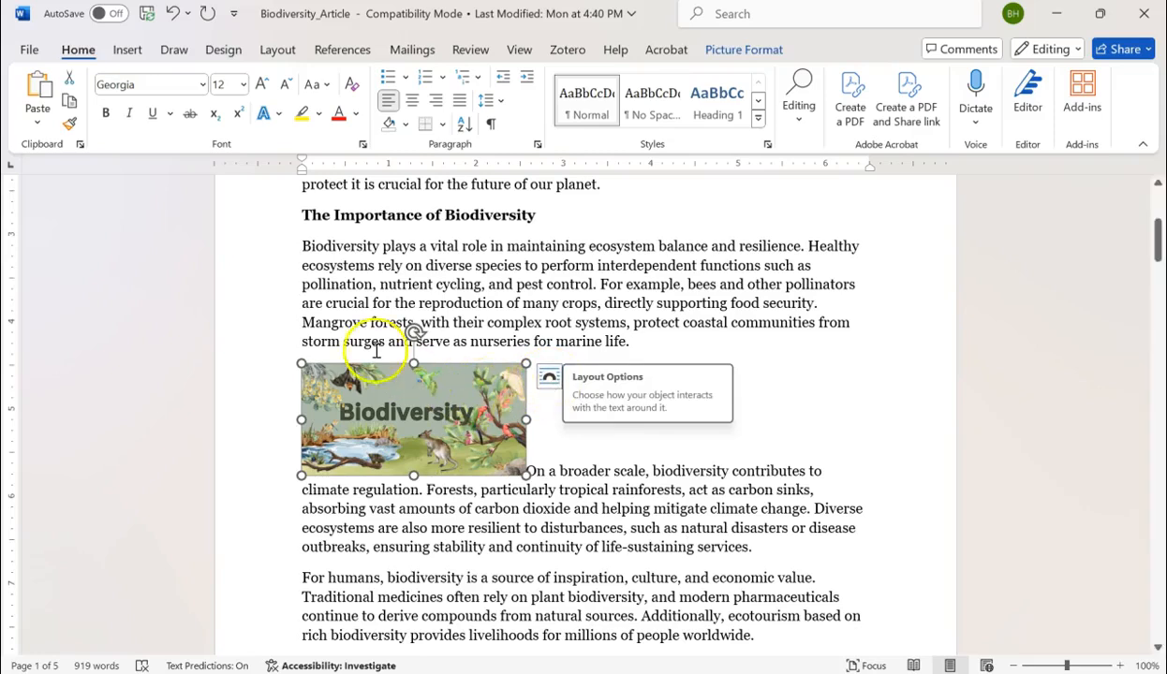
{"action": "left_click", "coordinate": [736, 52]}
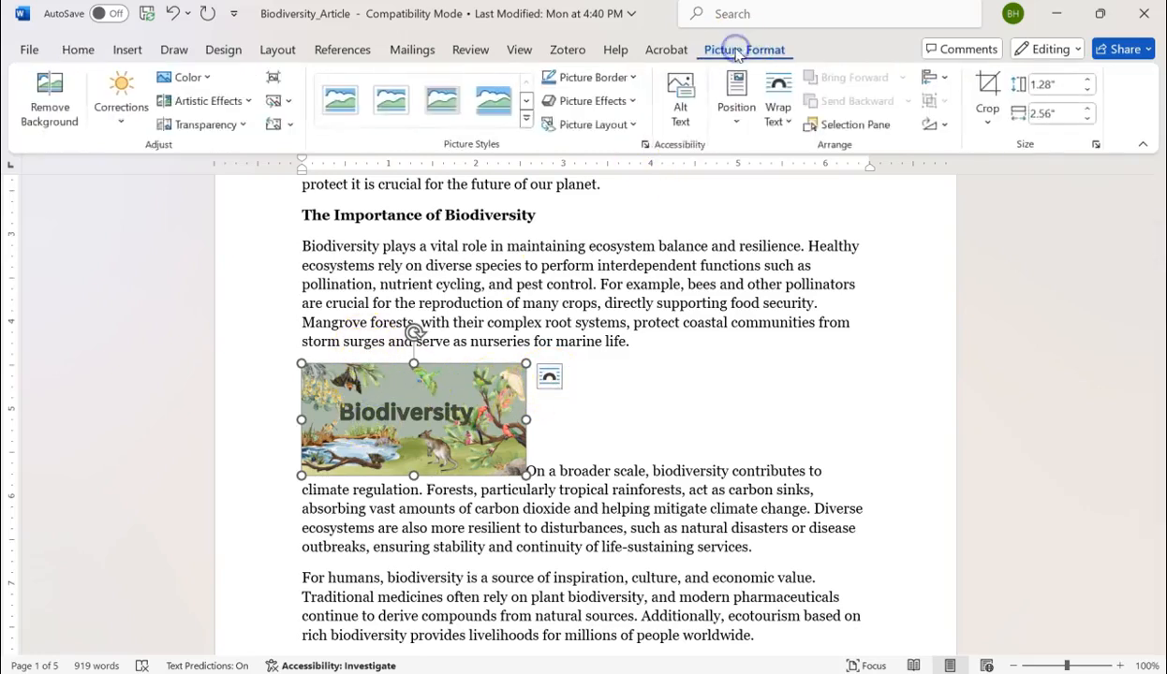
{"action": "left_click", "coordinate": [787, 124]}
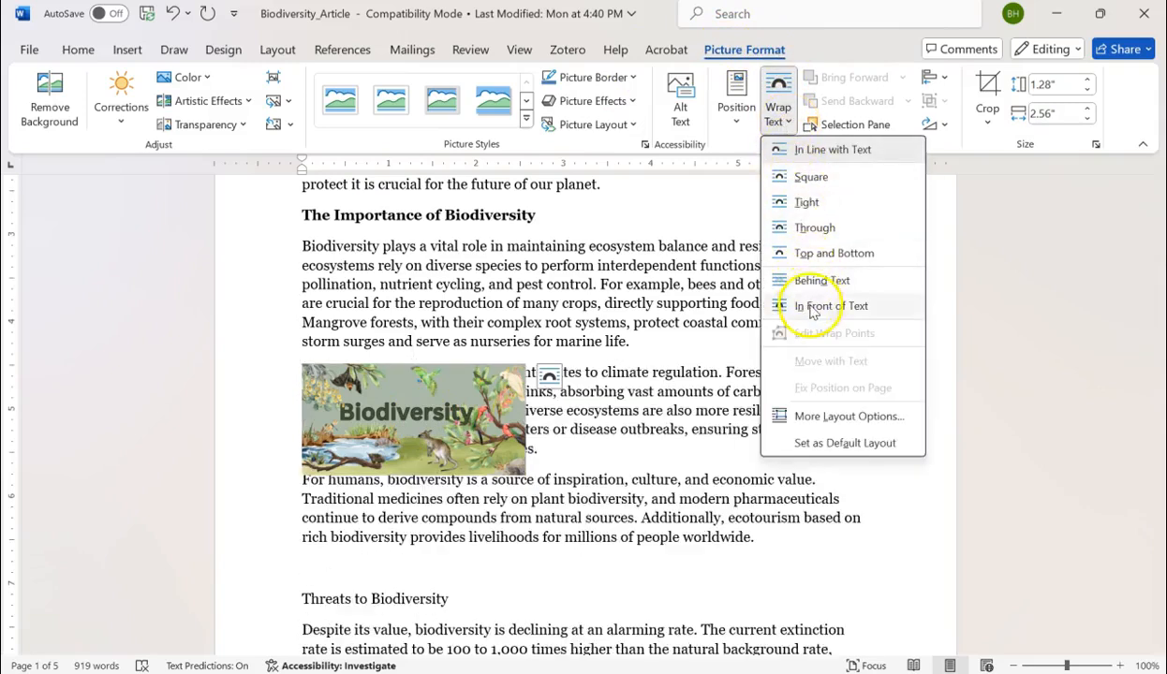
{"action": "left_click", "coordinate": [806, 206]}
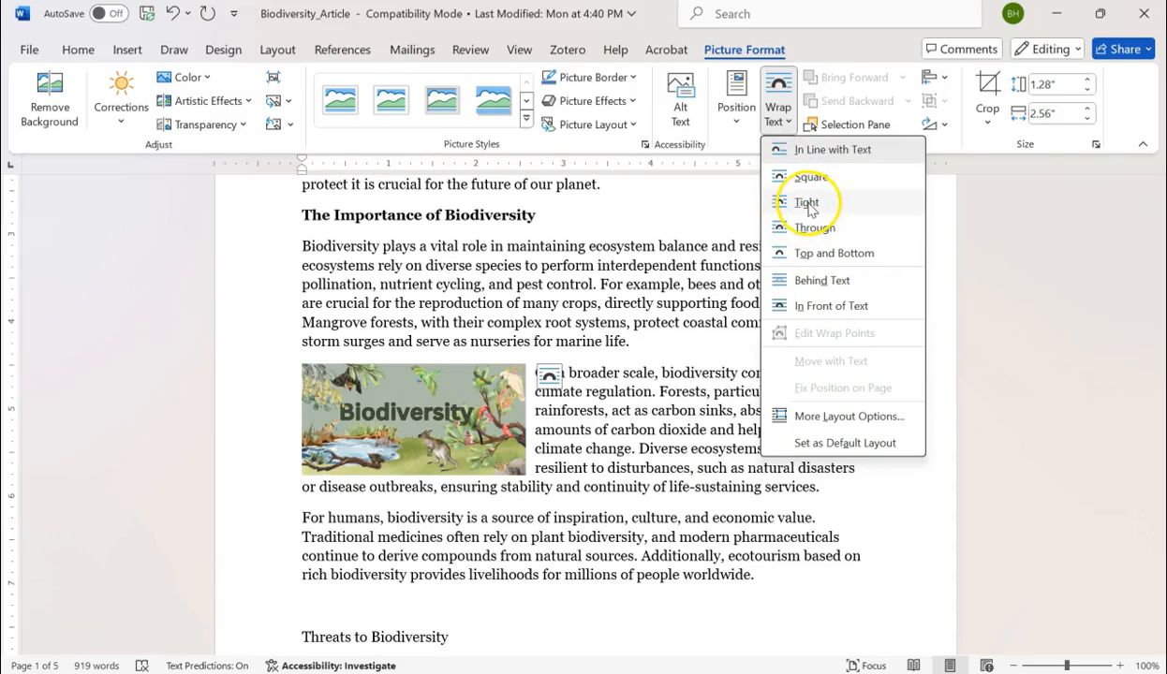
{"action": "left_click", "coordinate": [806, 204]}
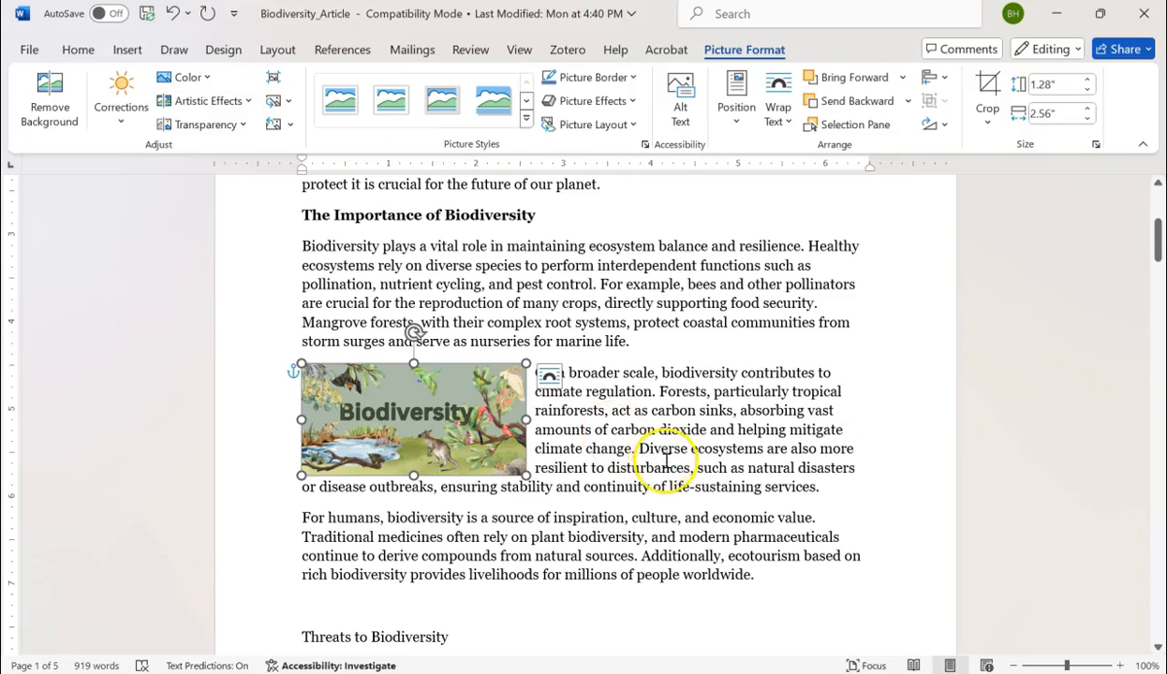
{"action": "left_click", "coordinate": [646, 518]}
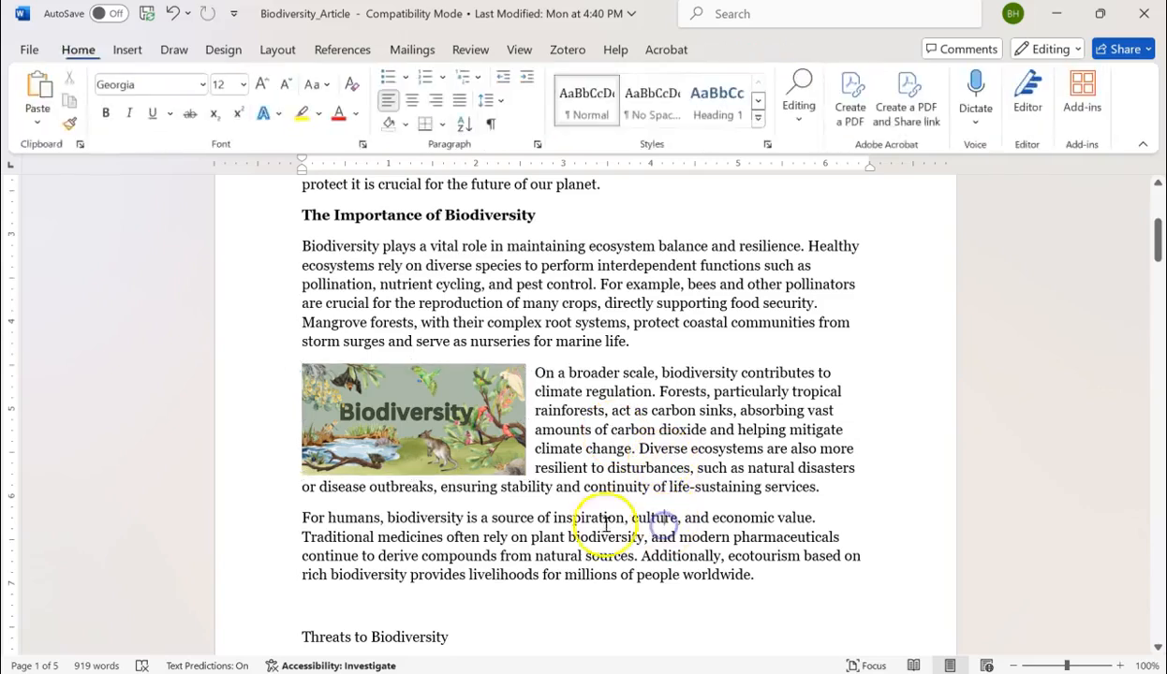
- Preview the preset page positions for the Biodiversity picture, including Top Left with Square Text Wrapping, without applying any
{"action": "left_click", "coordinate": [452, 433]}
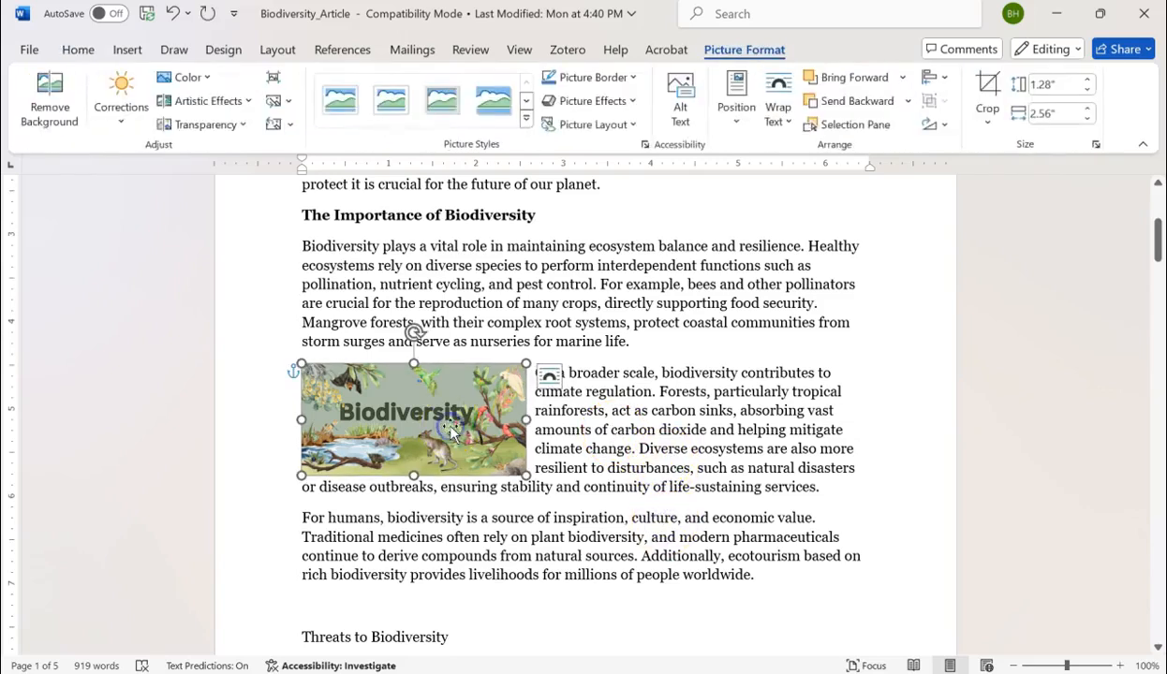
{"action": "left_click", "coordinate": [738, 117]}
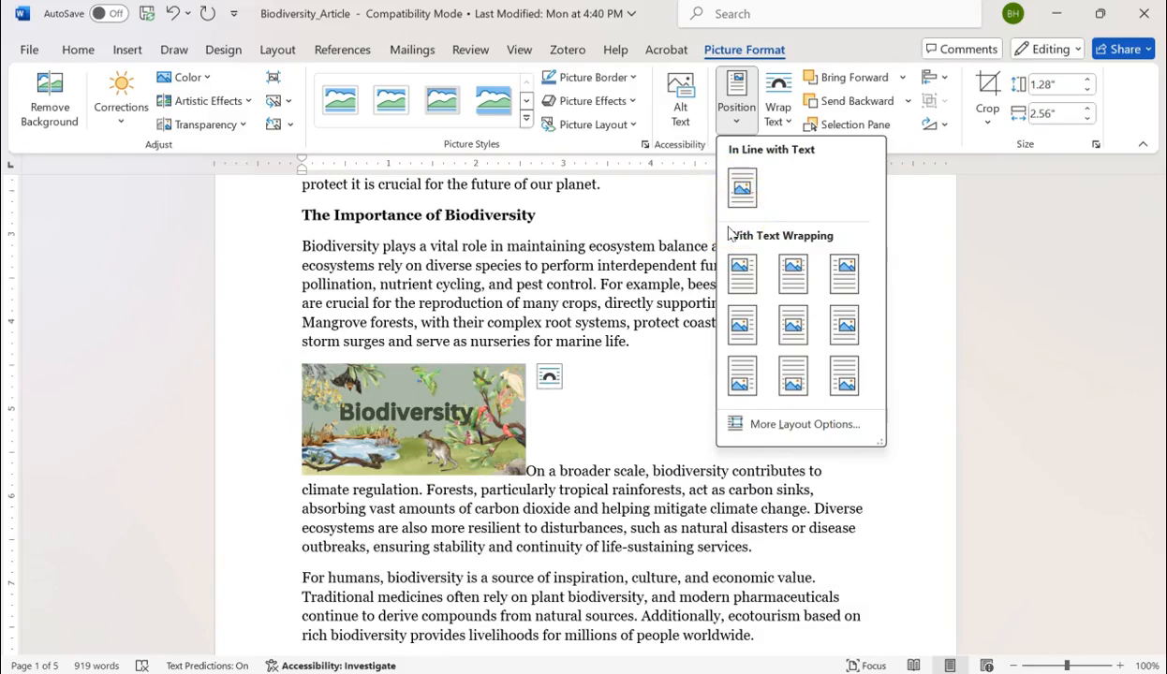
{"action": "left_click", "coordinate": [724, 244]}
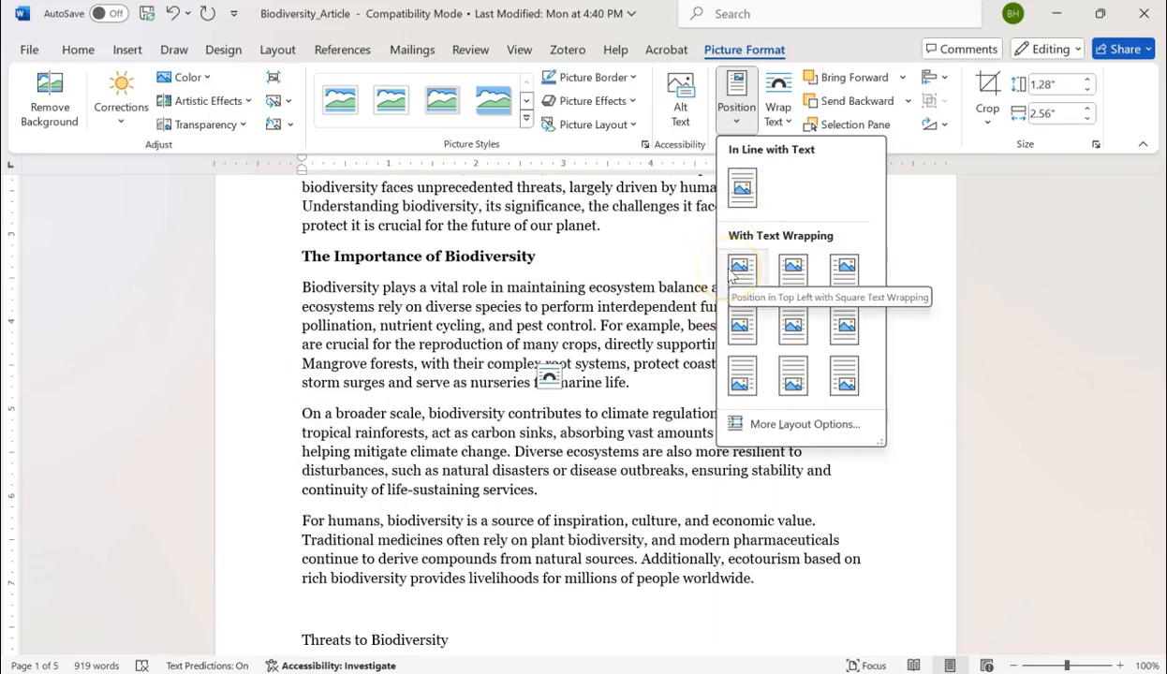
{"action": "scroll", "coordinate": [562, 309], "scroll_direction": "up", "scroll_amount": 5}
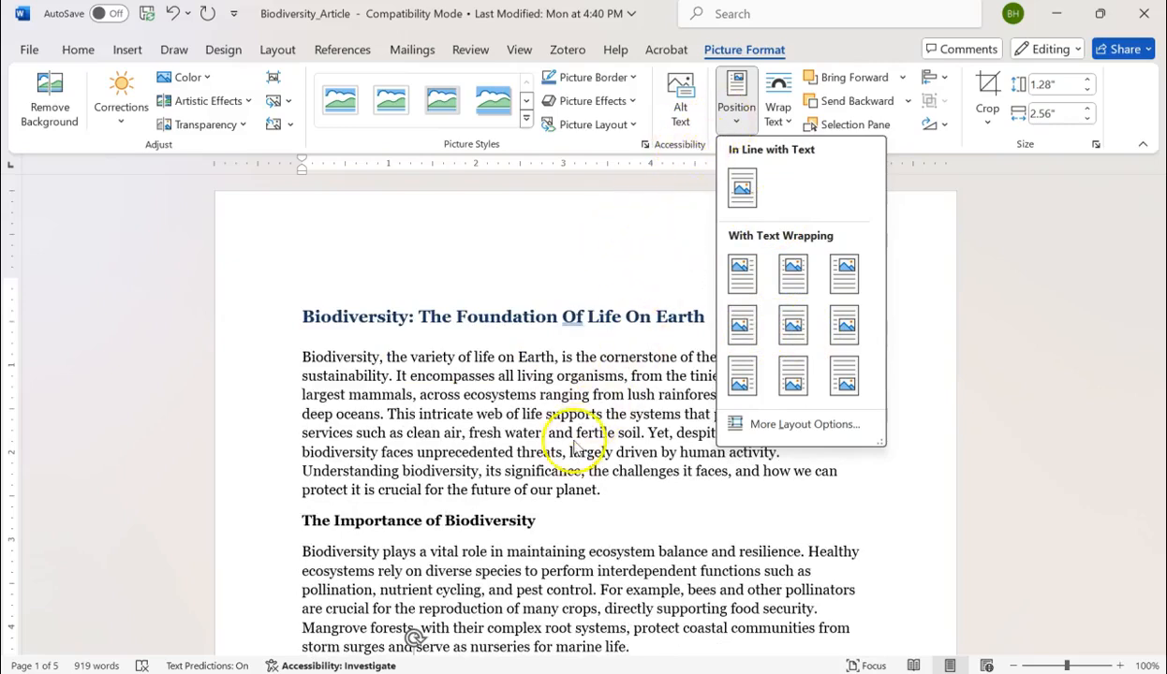
{"action": "left_click", "coordinate": [521, 436]}
{"action": "scroll", "coordinate": [520, 436], "scroll_direction": "down", "scroll_amount": 2}
{"action": "scroll", "coordinate": [453, 389], "scroll_direction": "up", "scroll_amount": 2}
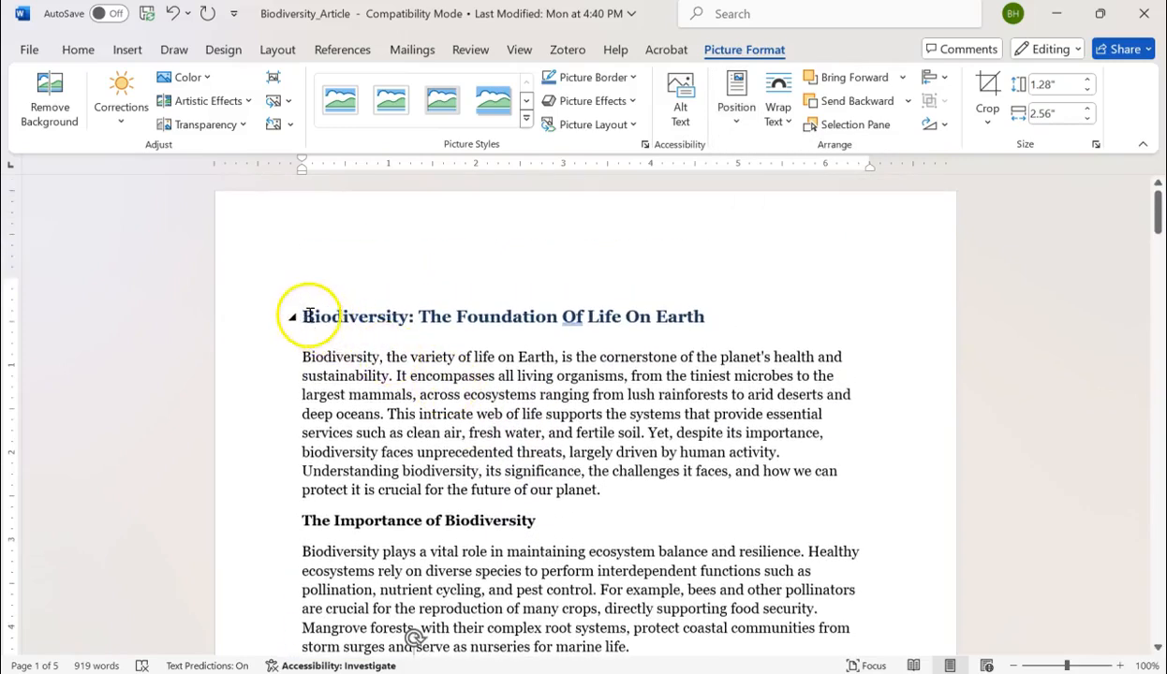
- Search online pictures for "banner" and insert the blue triangle-patterned image in front of the article title
{"action": "left_click", "coordinate": [304, 315]}
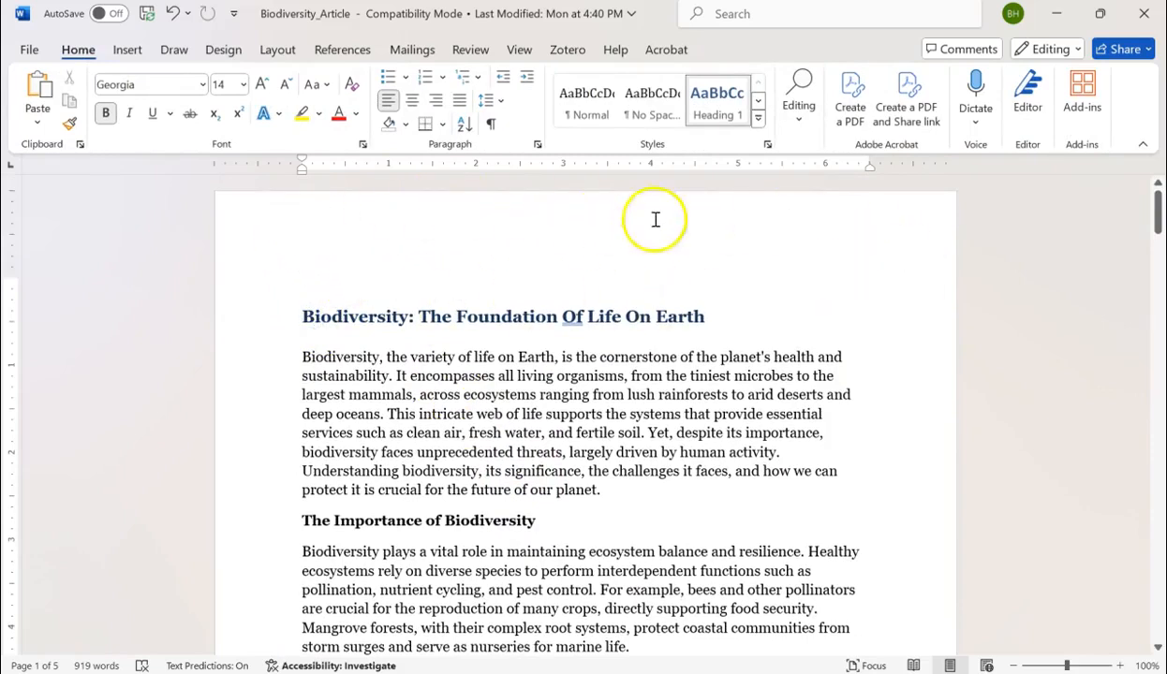
{"action": "left_click", "coordinate": [301, 315]}
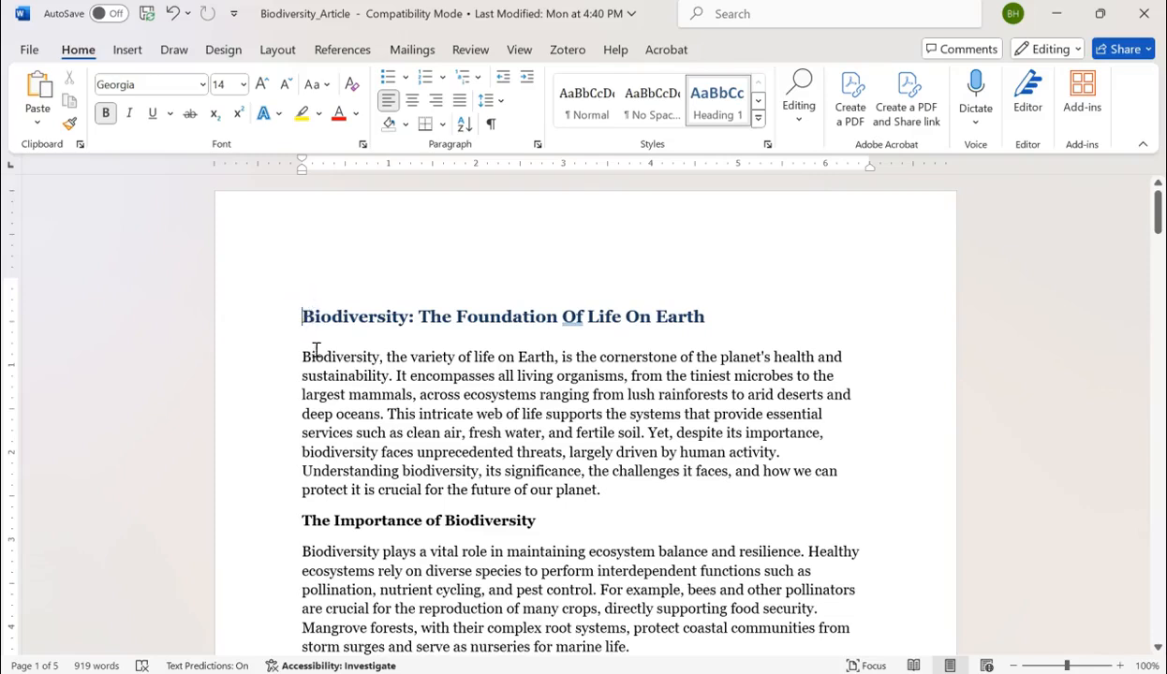
{"action": "left_click", "coordinate": [125, 51]}
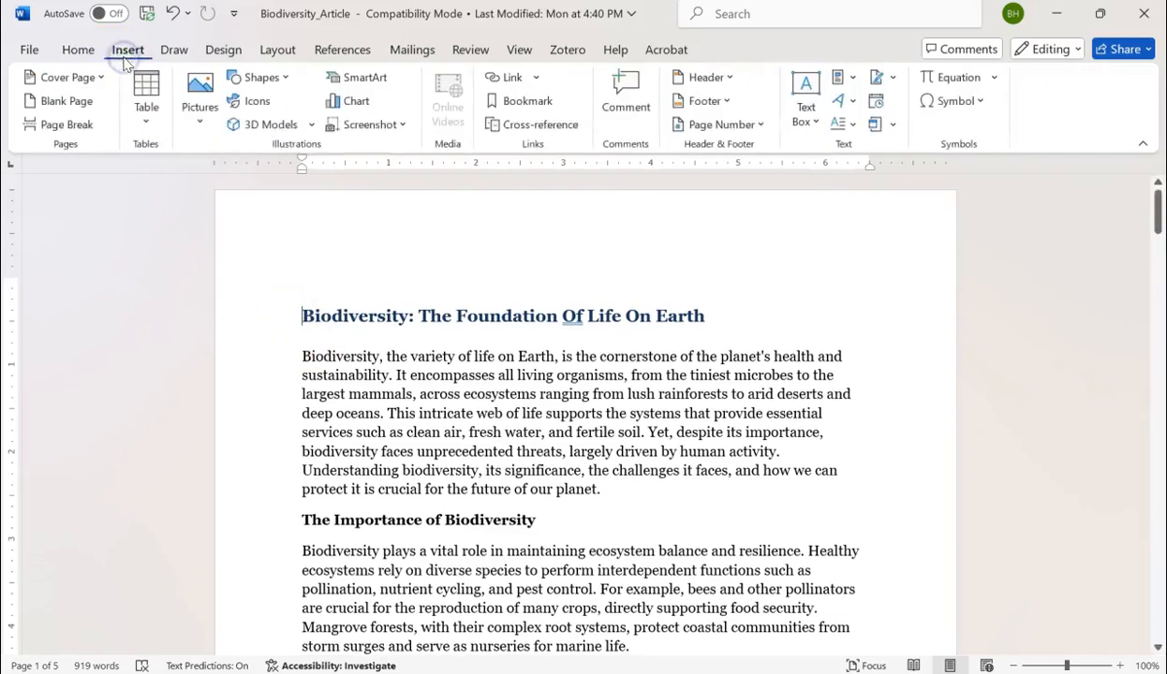
{"action": "left_click", "coordinate": [199, 129]}
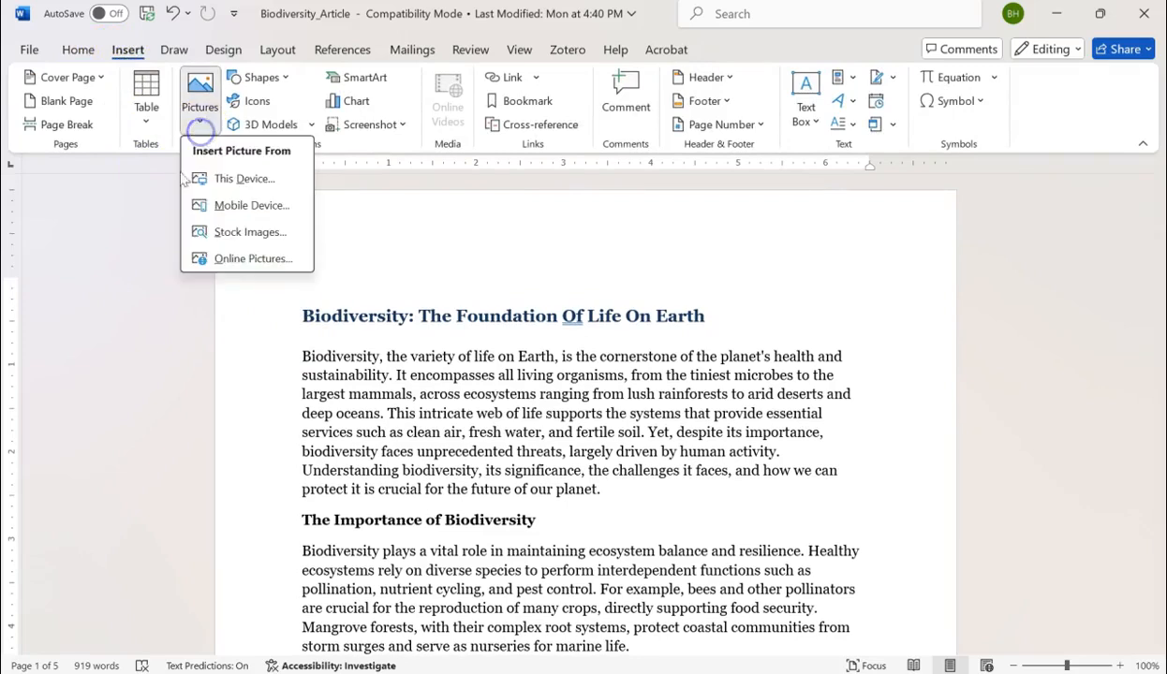
{"action": "left_click", "coordinate": [249, 259]}
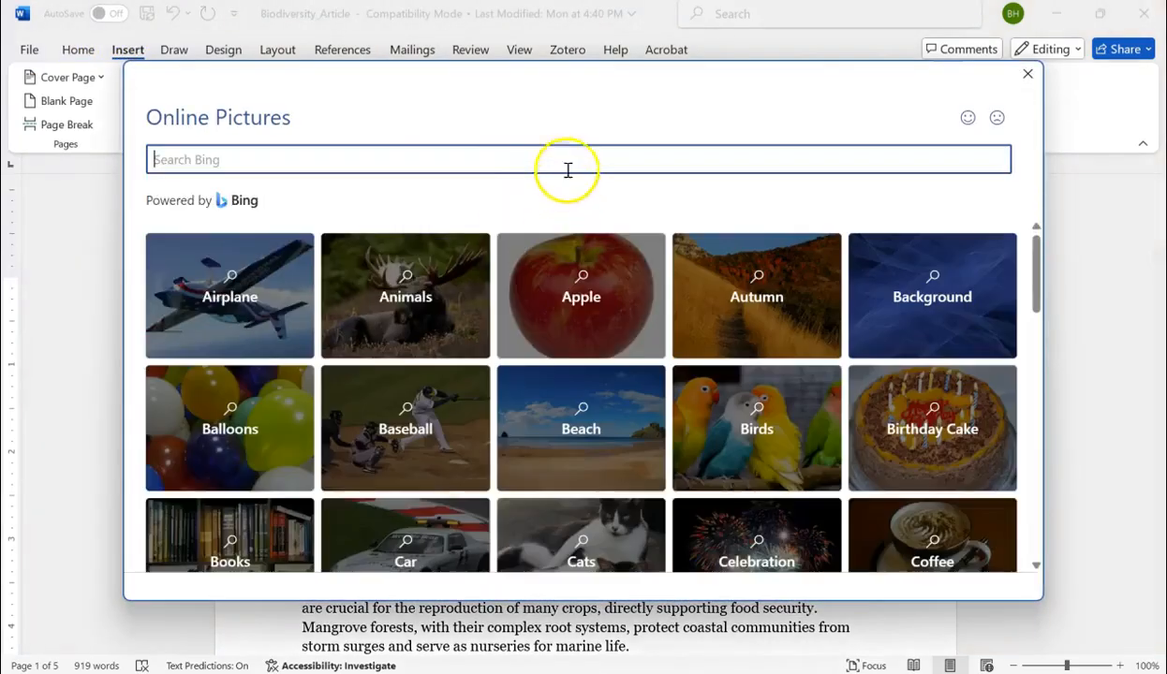
{"action": "left_click", "coordinate": [377, 162]}
{"action": "type", "text": "banner"}
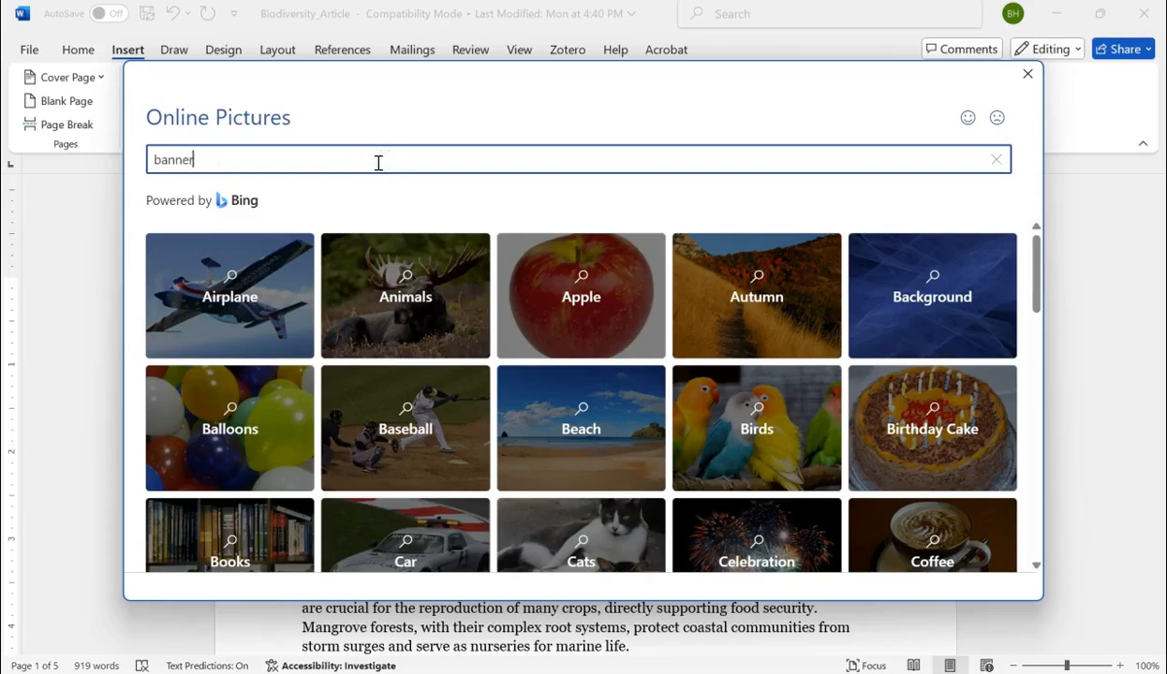
{"action": "key", "text": "Return"}
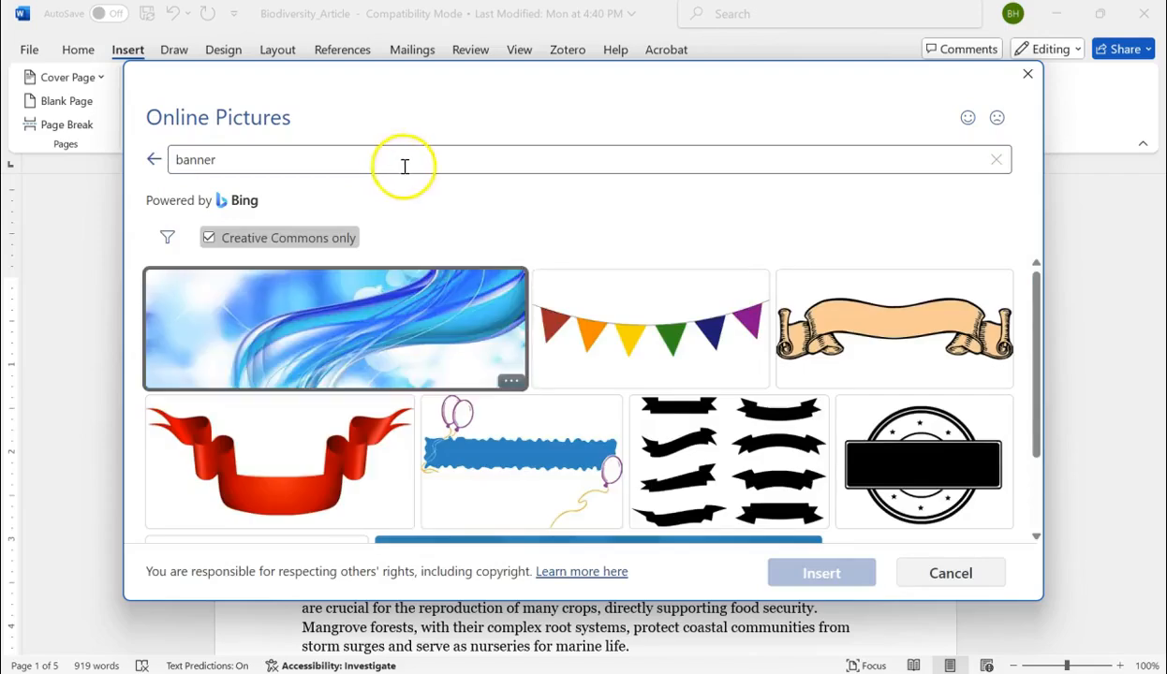
{"action": "scroll", "coordinate": [524, 295], "scroll_direction": "down", "scroll_amount": 3}
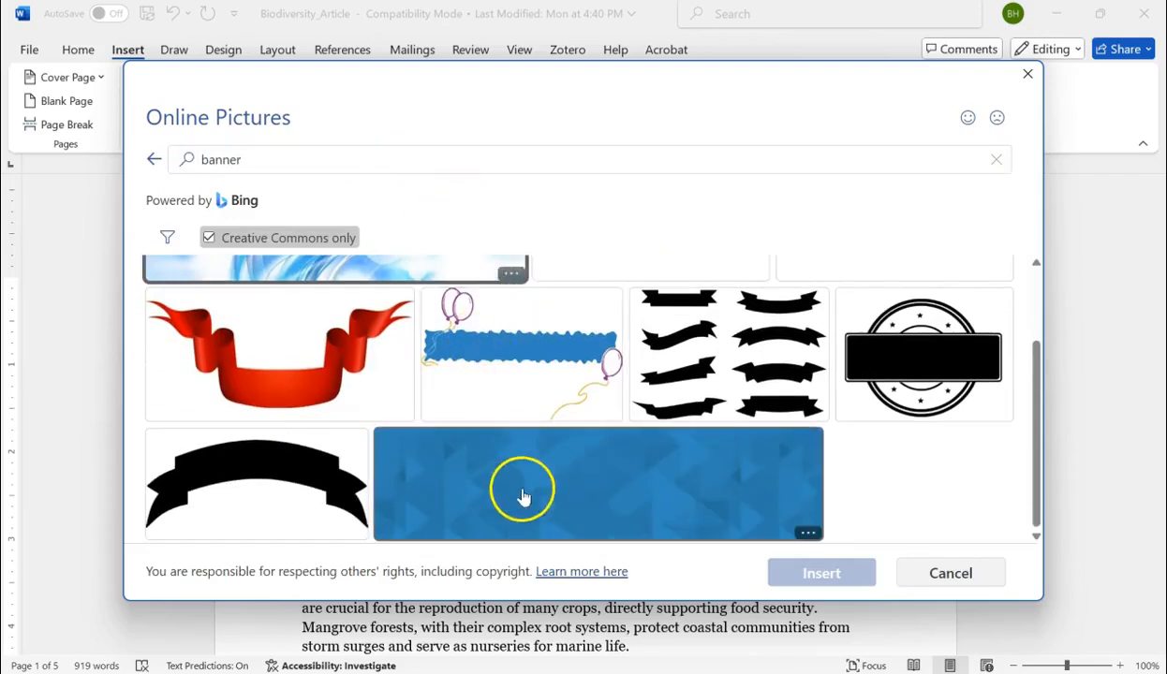
{"action": "left_click", "coordinate": [597, 484]}
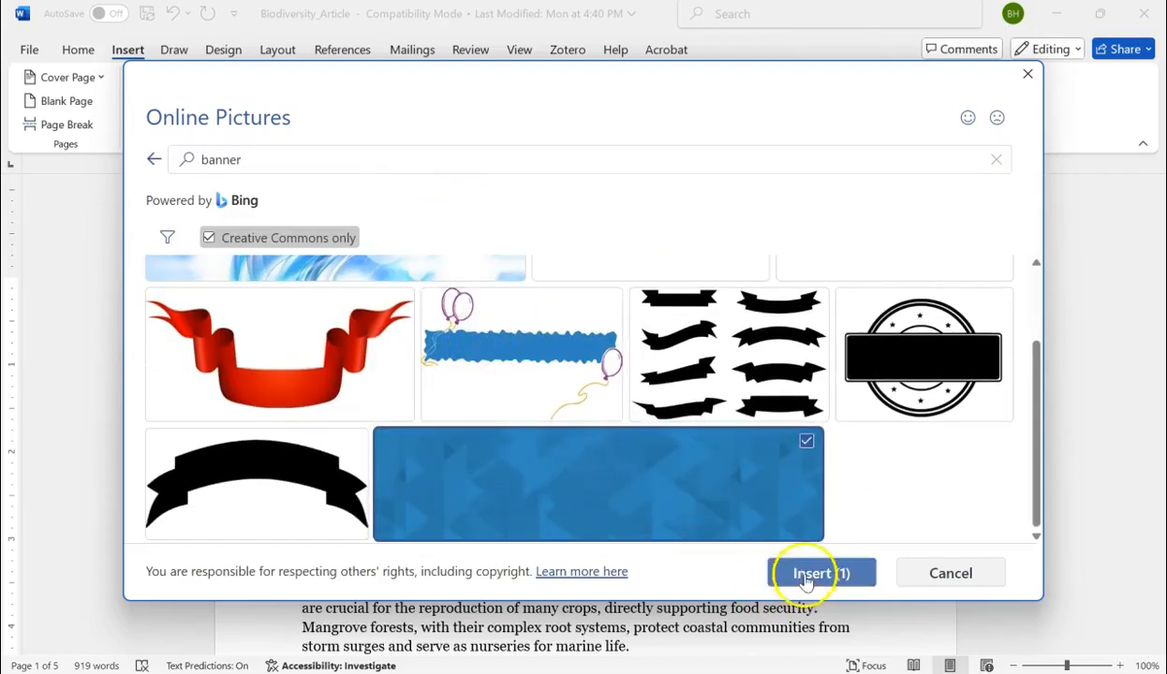
{"action": "left_click", "coordinate": [796, 574]}
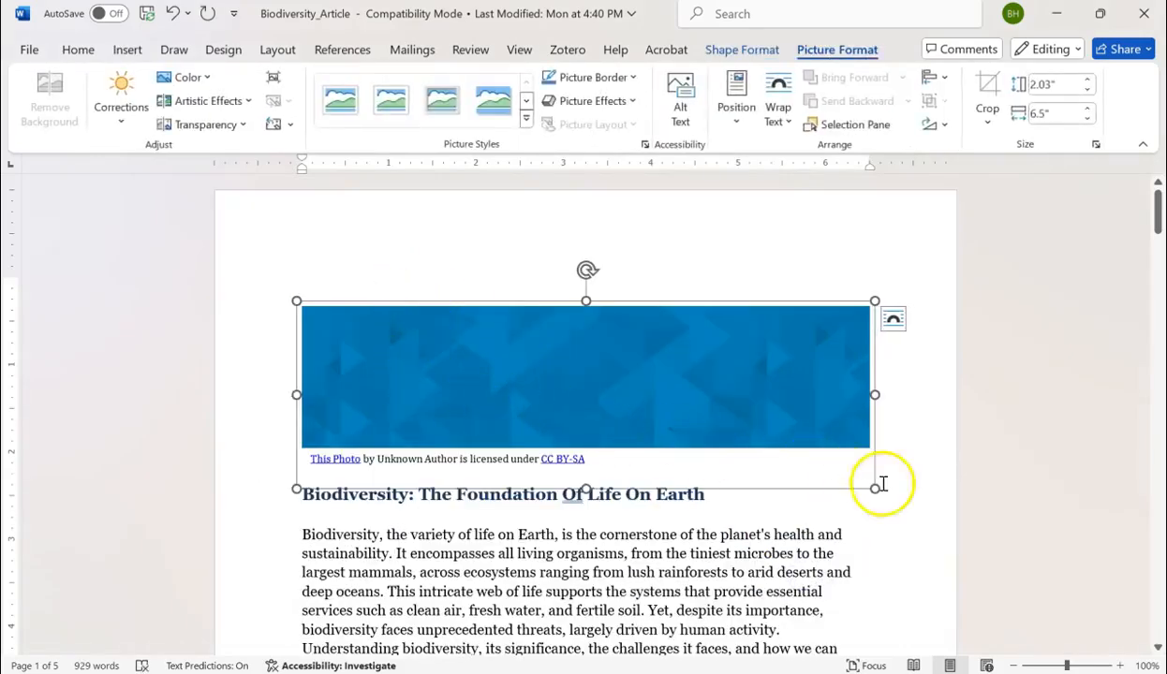
- Resize the banner to about 0.44" high and 7.18" wide, and try to move it up above the title
{"action": "left_click_drag", "start_coordinate": [875, 489], "coordinate": [930, 326]}
{"action": "left_click_drag", "start_coordinate": [555, 325], "coordinate": [544, 235]}
{"action": "left_click_drag", "start_coordinate": [511, 322], "coordinate": [493, 234]}
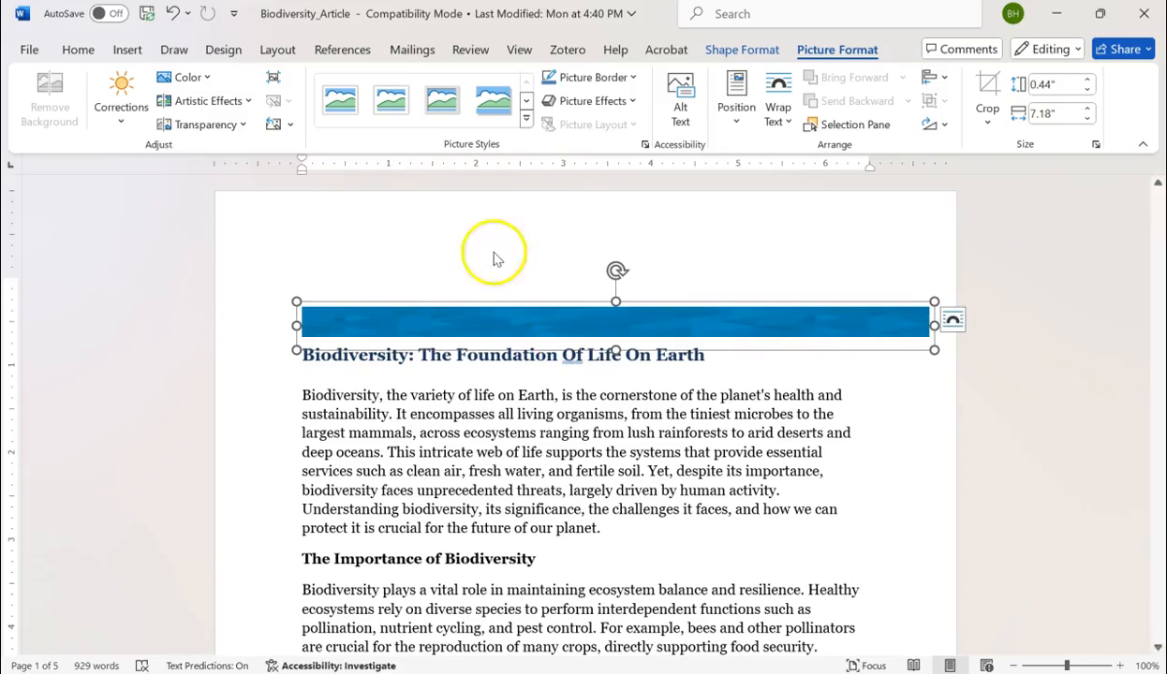
{"action": "left_click", "coordinate": [466, 320]}
{"action": "left_click_drag", "start_coordinate": [465, 320], "coordinate": [437, 319]}
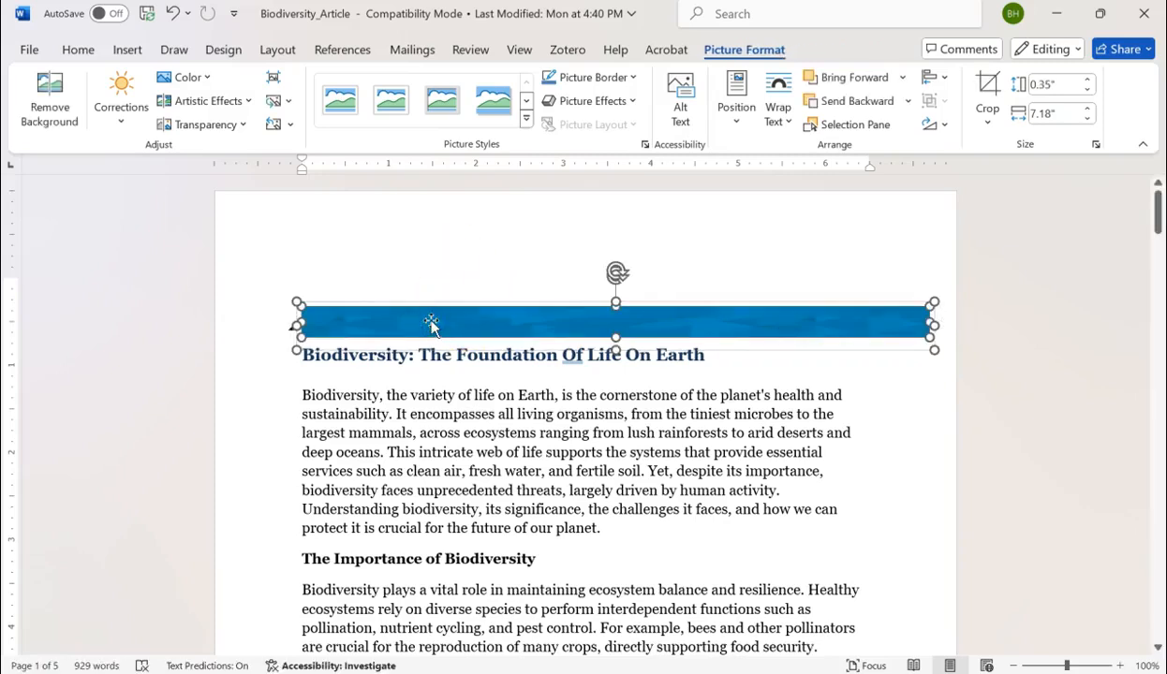
{"action": "left_click", "coordinate": [426, 325]}
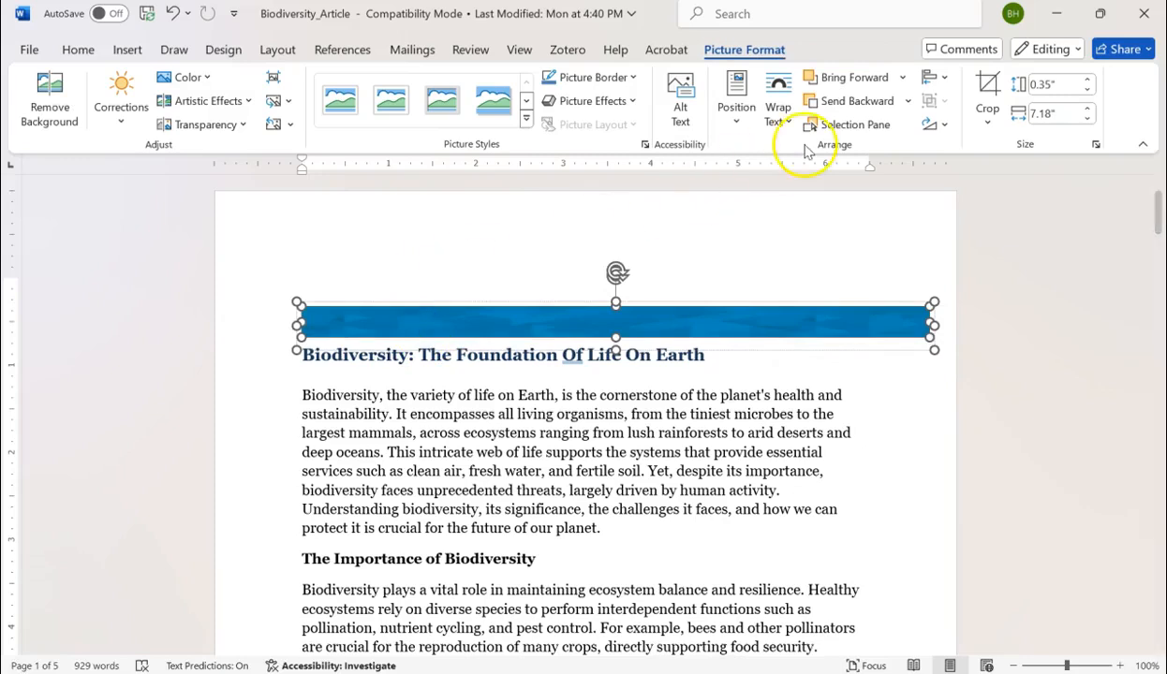
{"action": "left_click", "coordinate": [782, 122]}
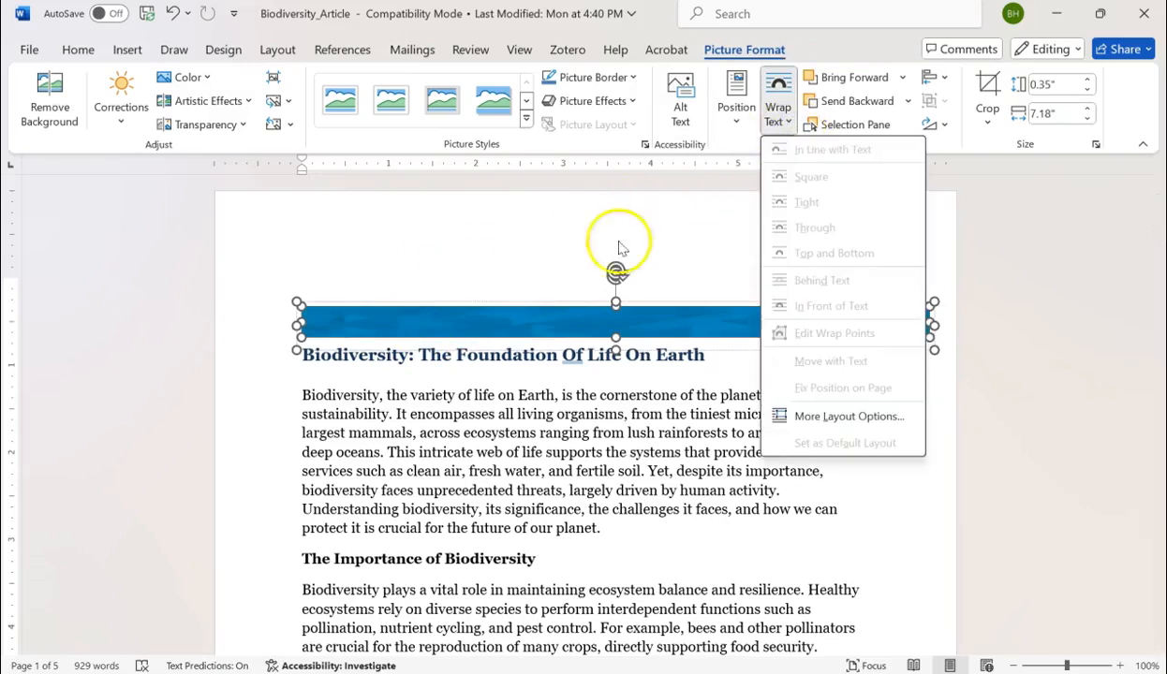
{"action": "left_click", "coordinate": [520, 429]}
{"action": "left_click", "coordinate": [574, 535]}
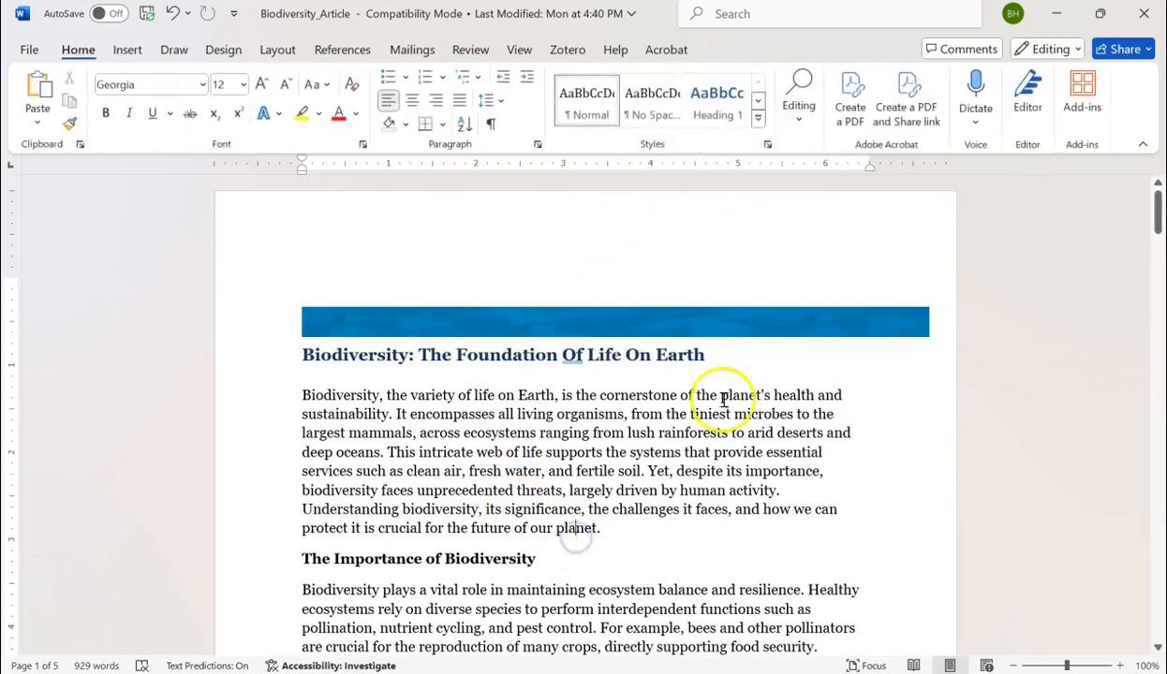
- Set the text wrapping of the whole blue banner object to In Front of Text
{"action": "left_click", "coordinate": [574, 320]}
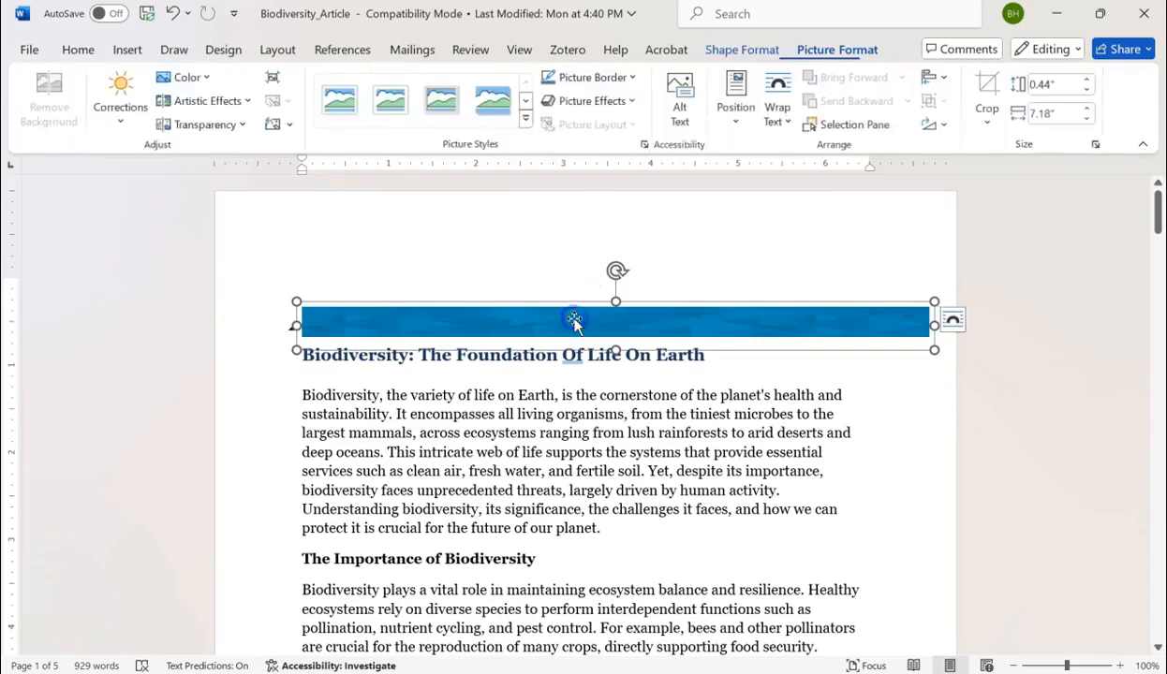
{"action": "left_click", "coordinate": [782, 122]}
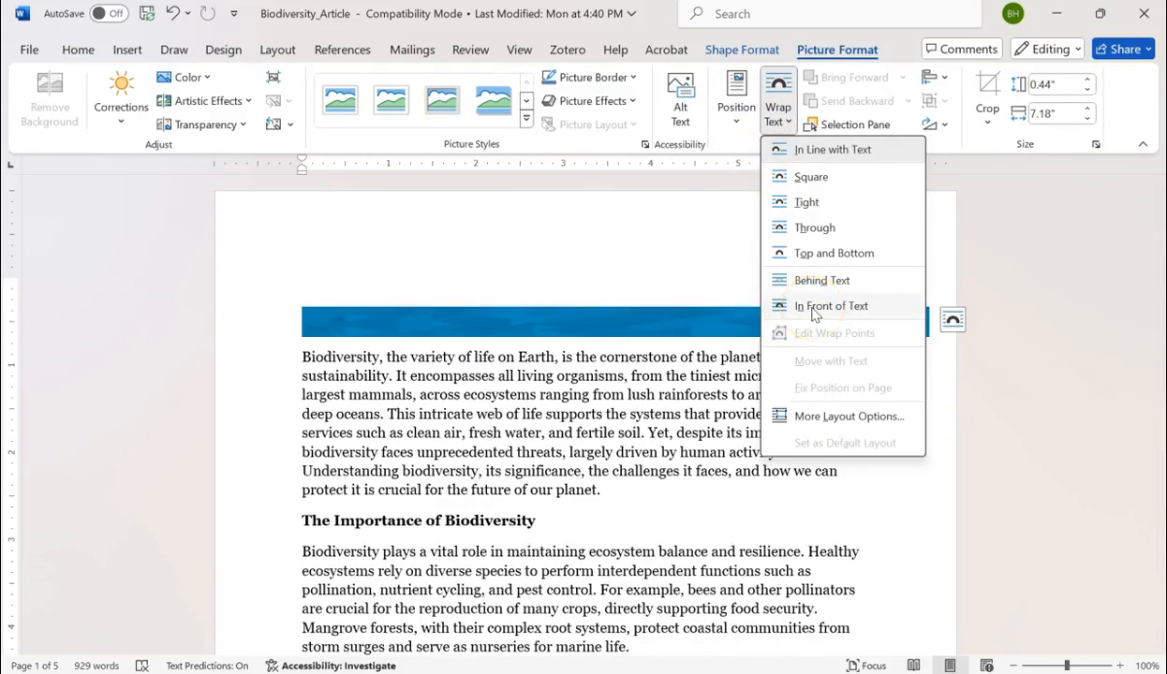
{"action": "left_click", "coordinate": [813, 315]}
{"action": "left_click", "coordinate": [727, 394]}
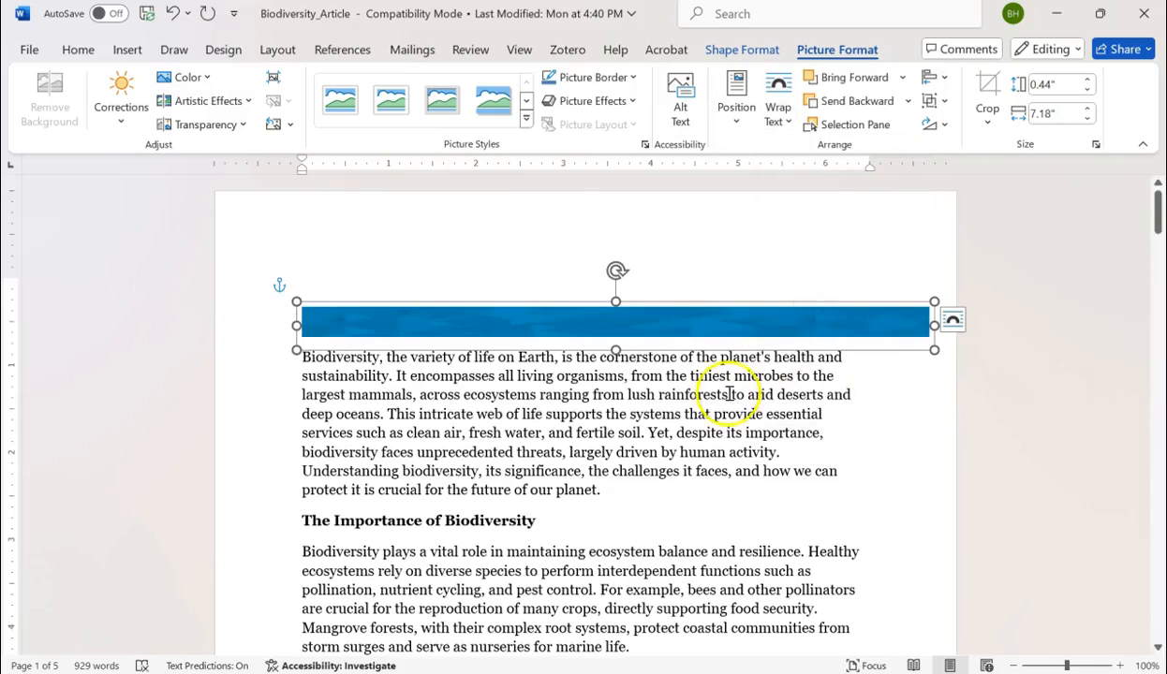
{"action": "left_click", "coordinate": [644, 391]}
- Move the blue banner straight up into the page's top margin, above the article title, and deselect it
{"action": "left_click", "coordinate": [549, 322]}
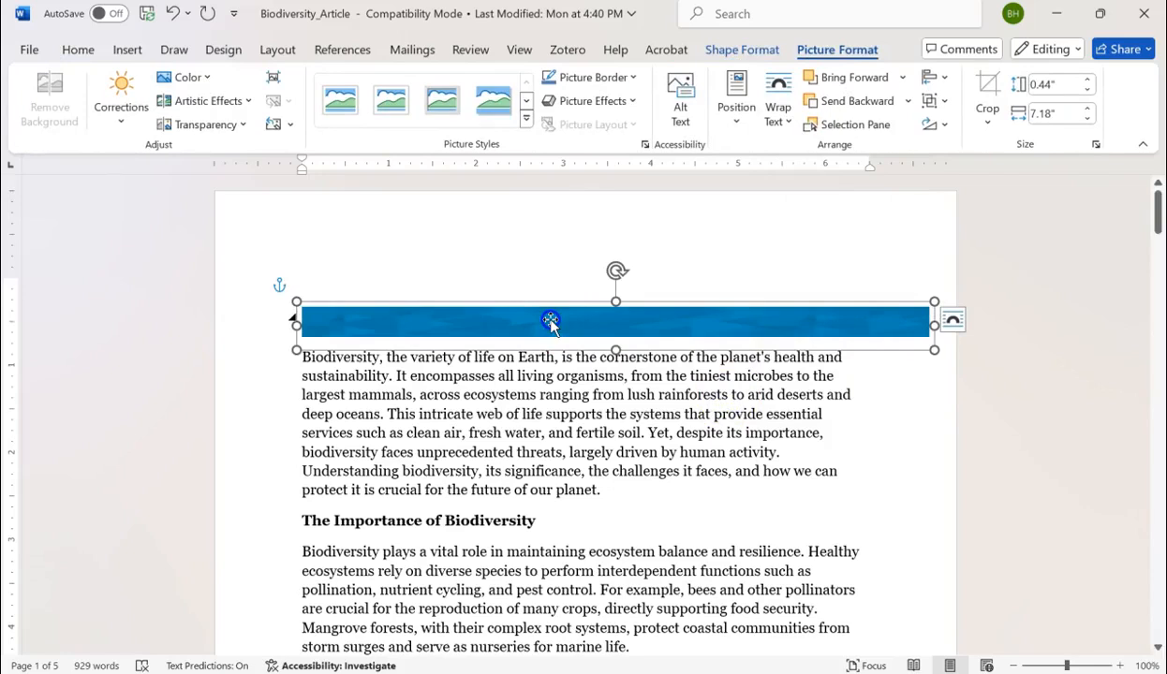
{"action": "left_click_drag", "start_coordinate": [550, 322], "coordinate": [548, 230]}
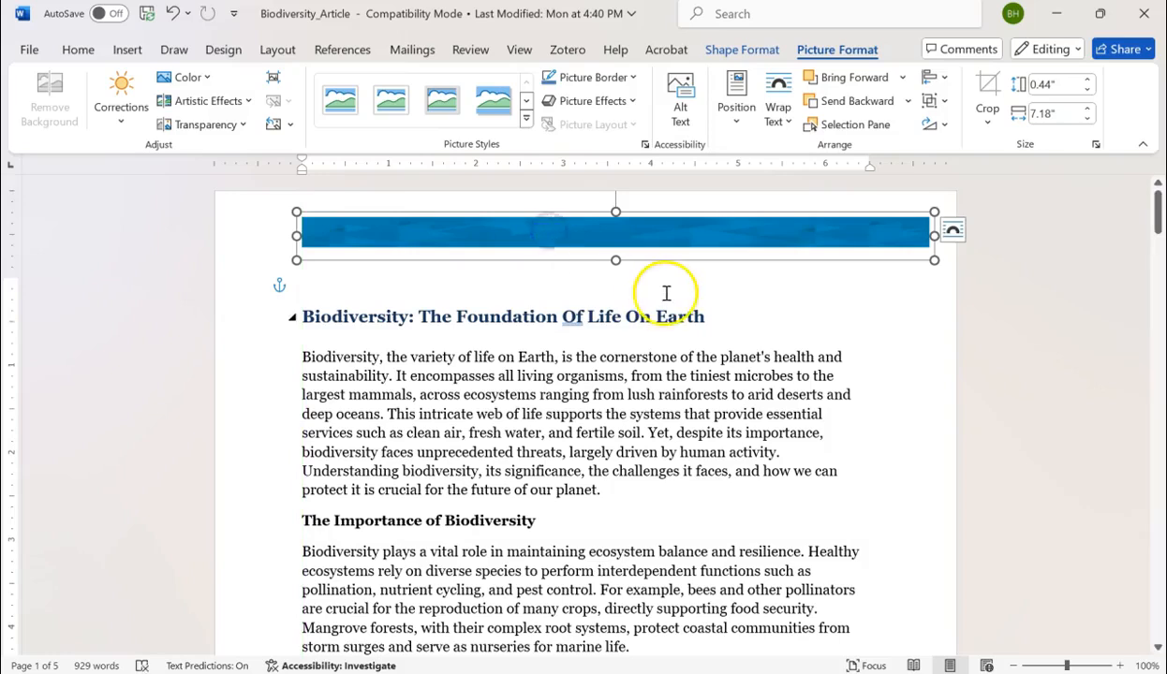
{"action": "left_click", "coordinate": [792, 335]}
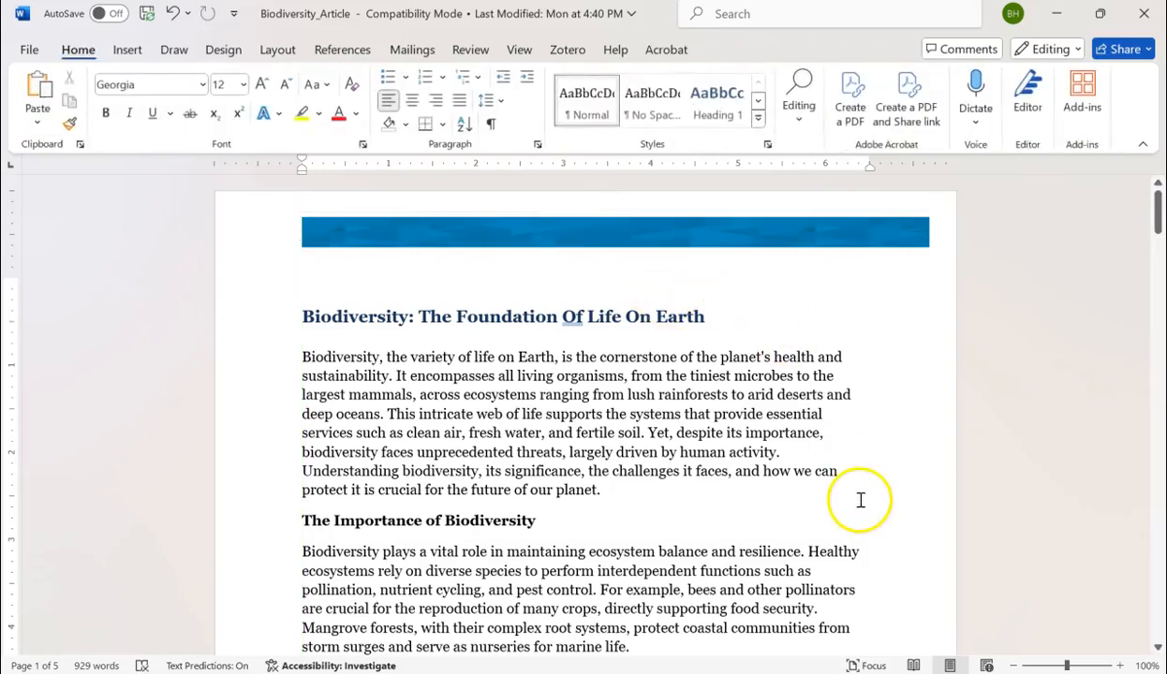